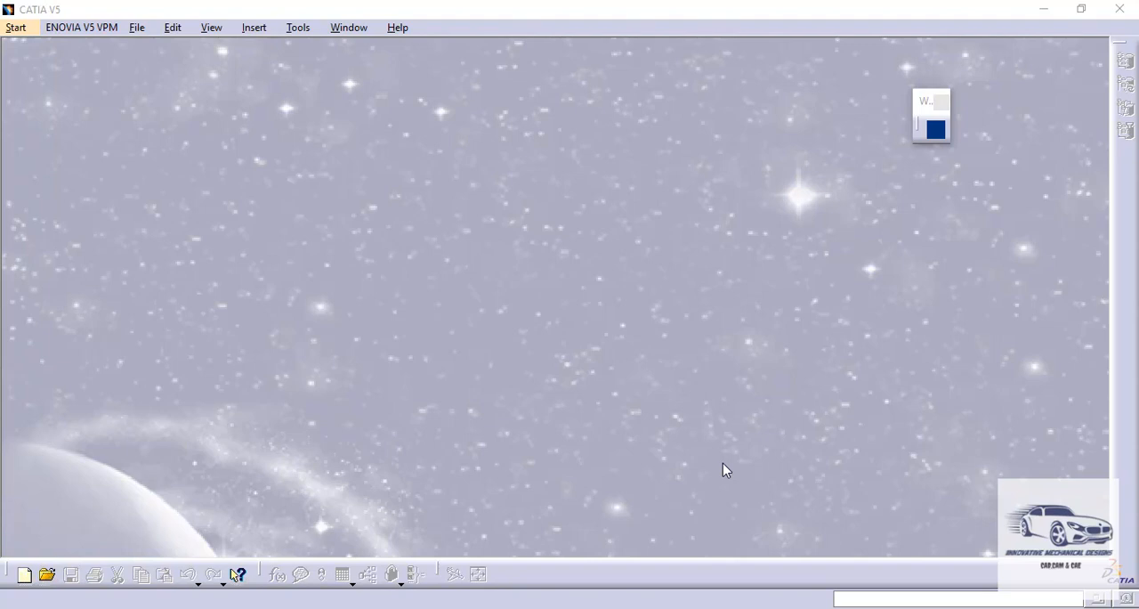
Open the imported file Part1.IGS and show the box part in isometric view
left_click(143, 29)
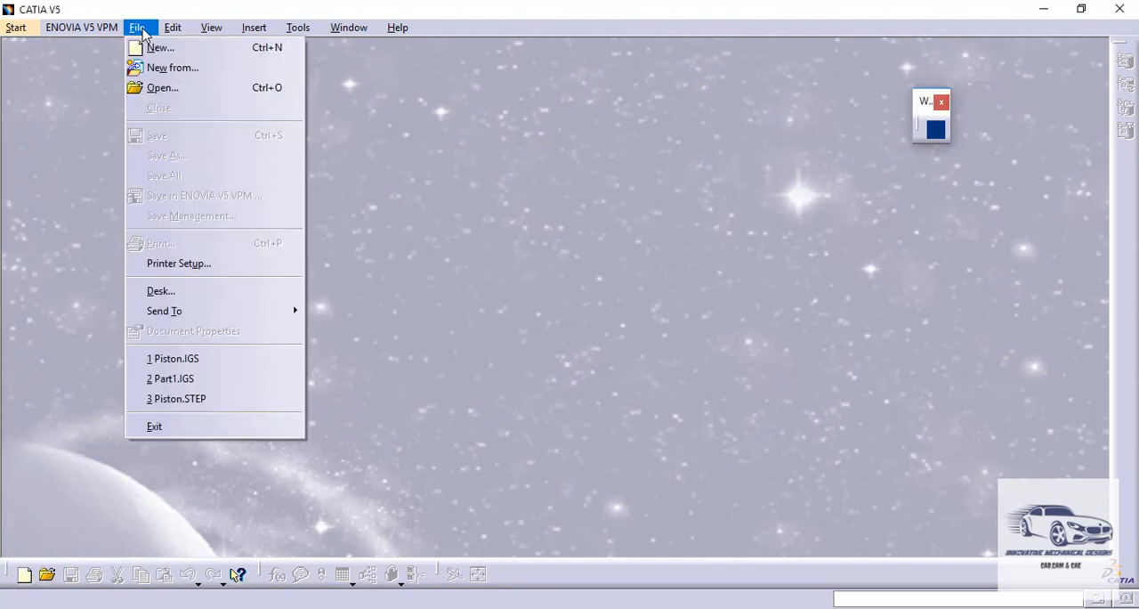
left_click(153, 88)
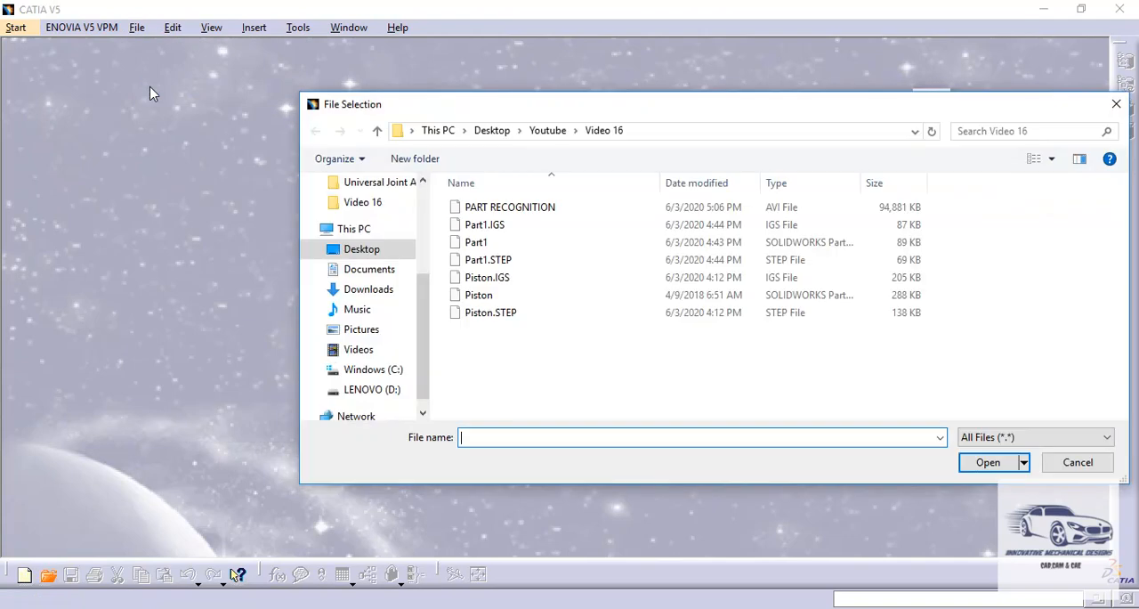
double_click(481, 227)
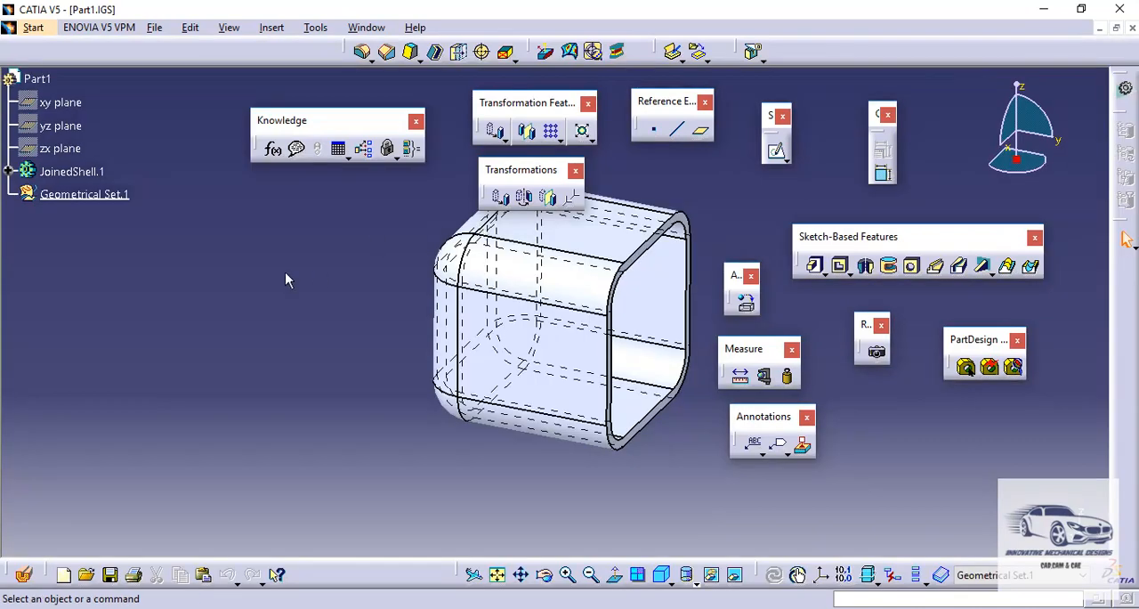
left_click(9, 171)
left_click(9, 172)
left_click(663, 576)
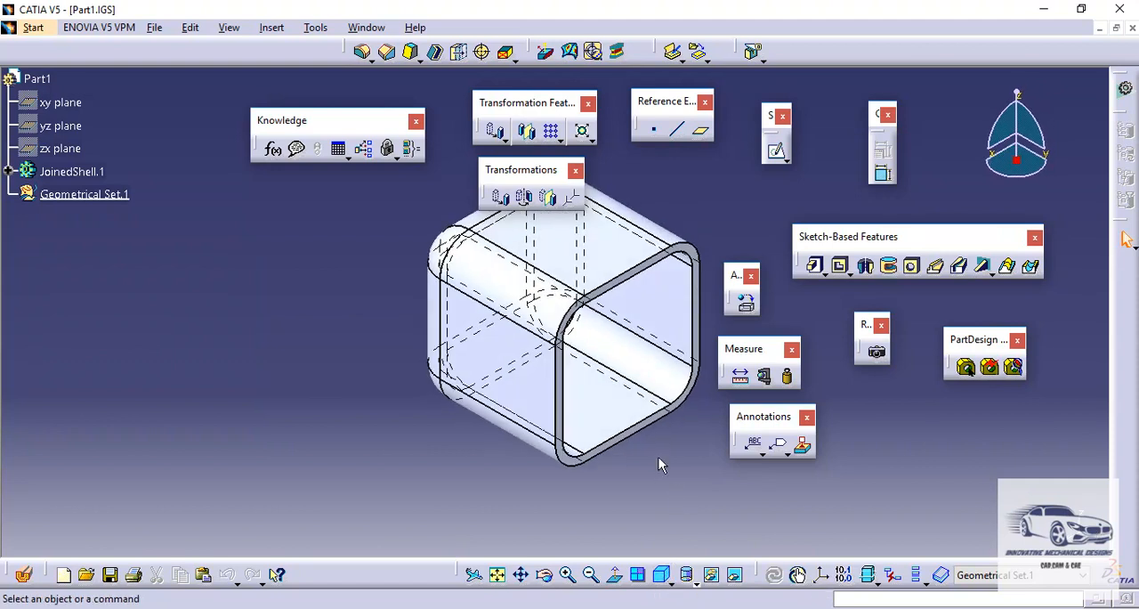
middle_click_drag(656, 457, 555, 461)
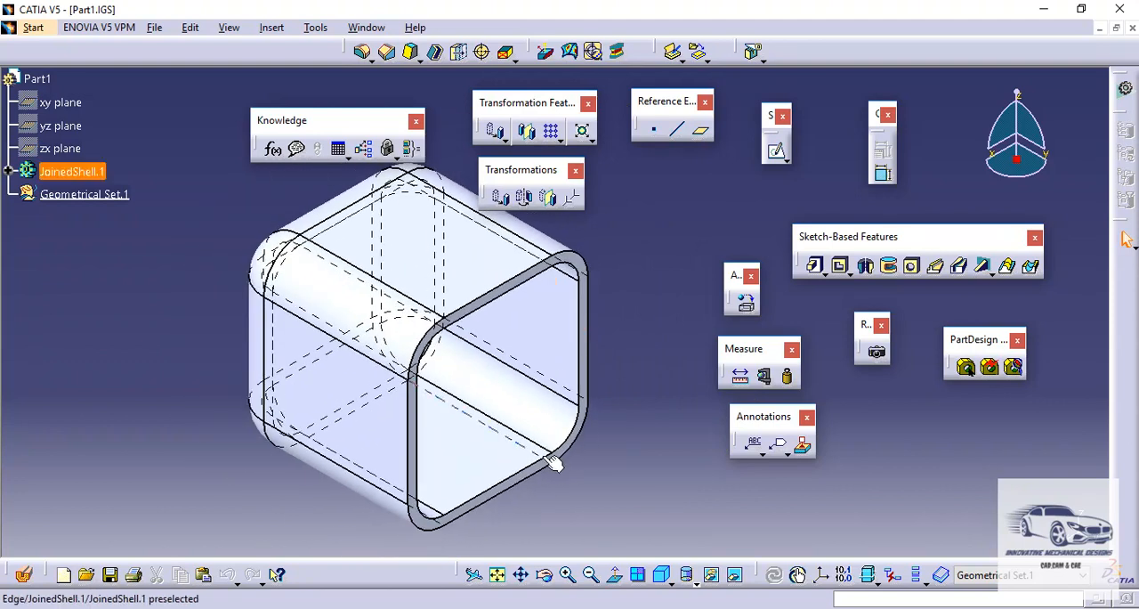
Switch to the Generative Sheetmetal Design workbench and define sheet metal parameters with 5 mm thickness and 20 mm default bend radius
left_click(48, 33)
mouse_move(121, 73)
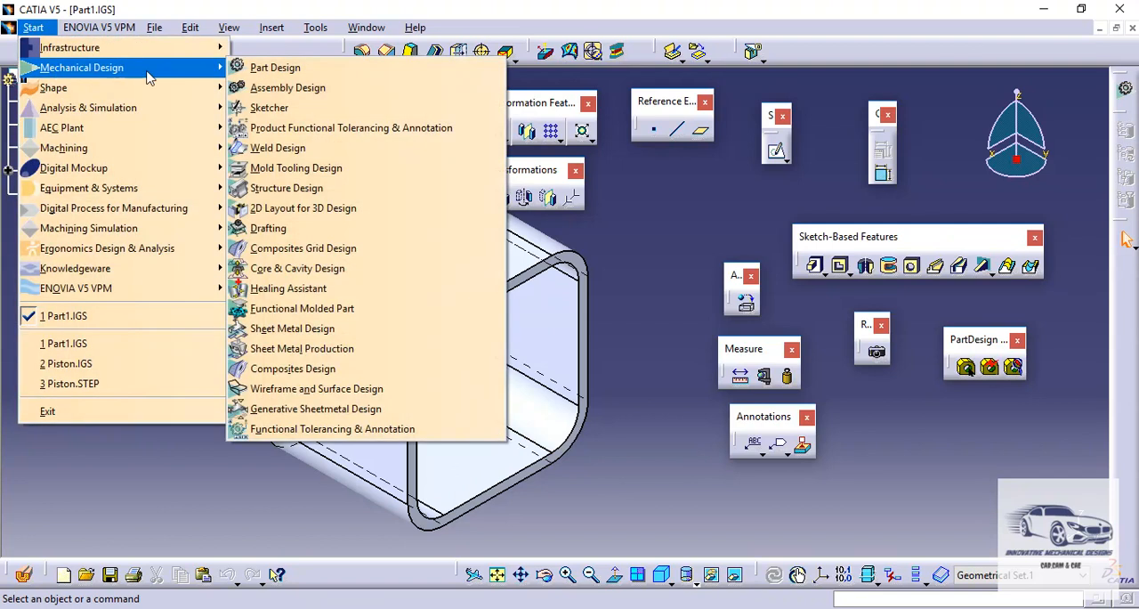
left_click(381, 411)
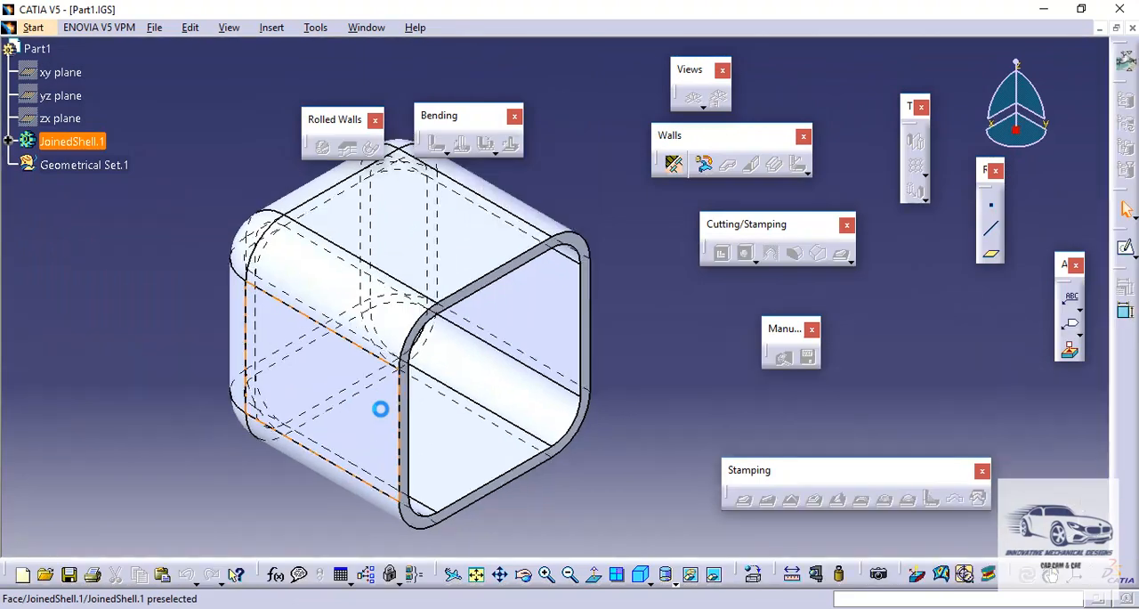
left_click(673, 165)
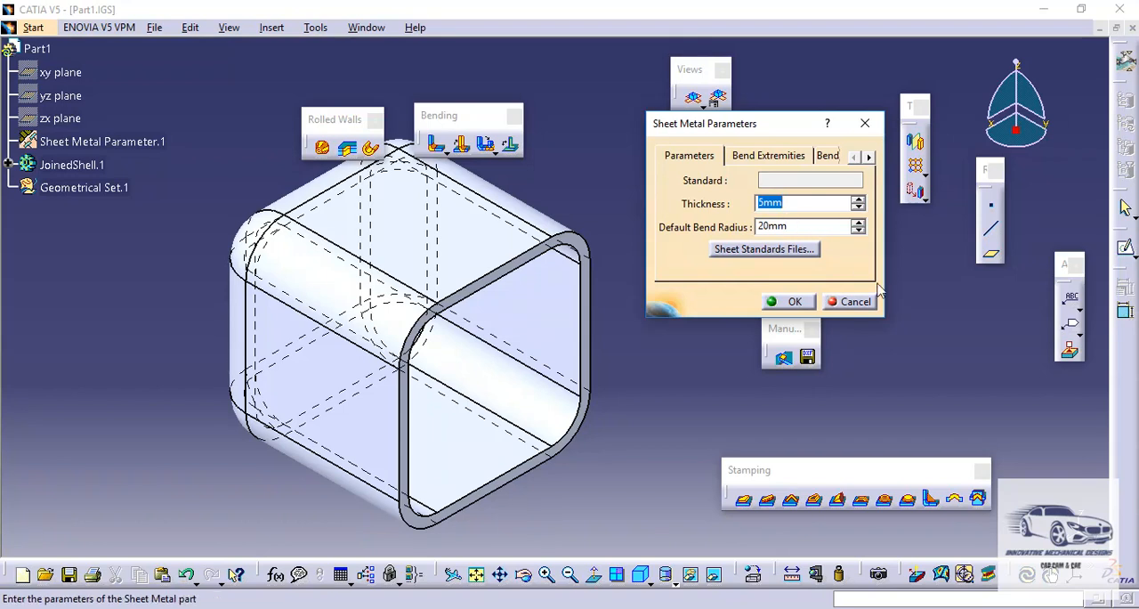
left_click(794, 302)
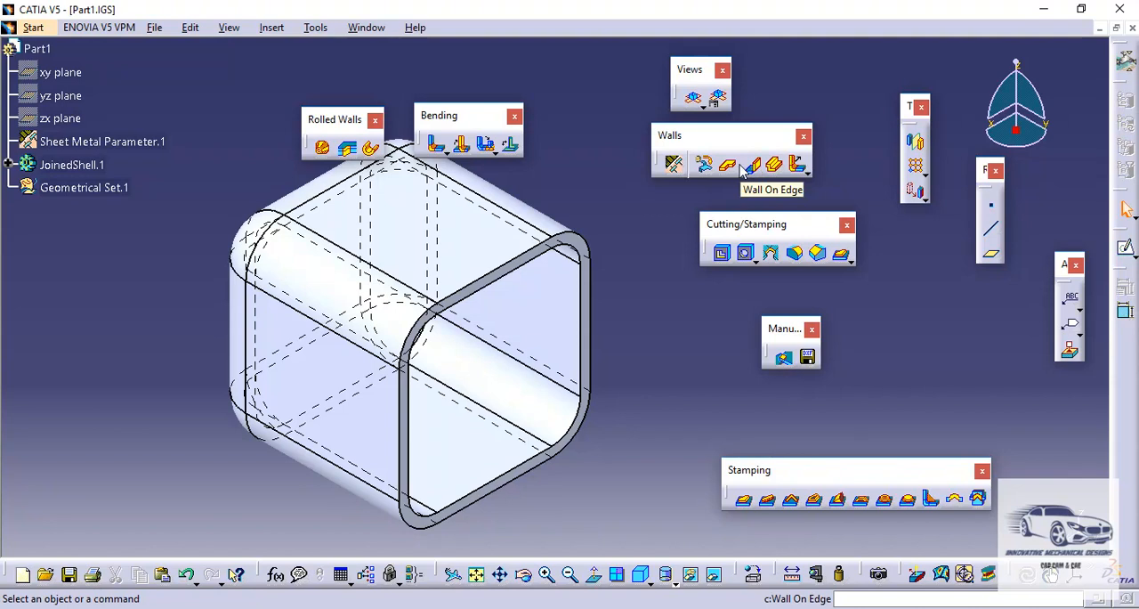
Recognize the box as sheet metal with full recognition, using the closed end wall's flat inner face as reference
left_click(706, 167)
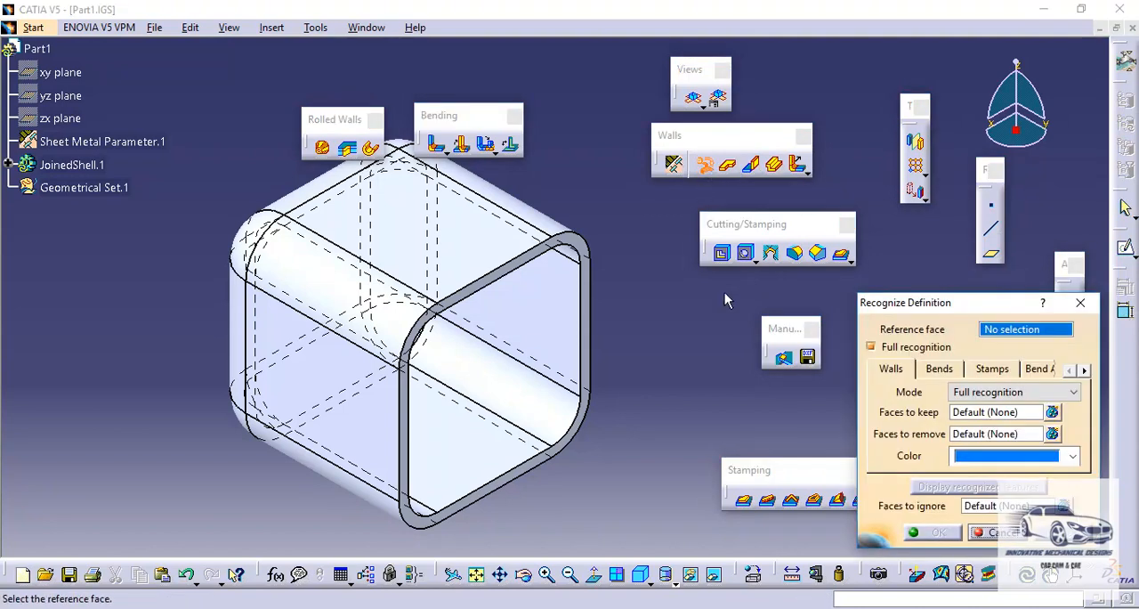
middle_click_drag(626, 314, 496, 329)
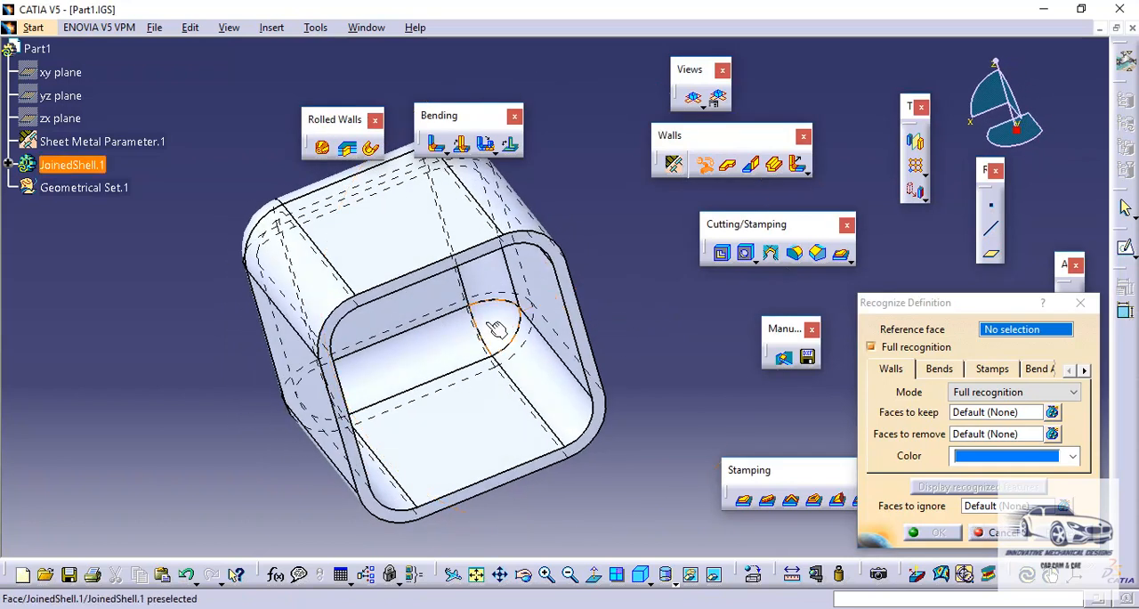
left_click(425, 305)
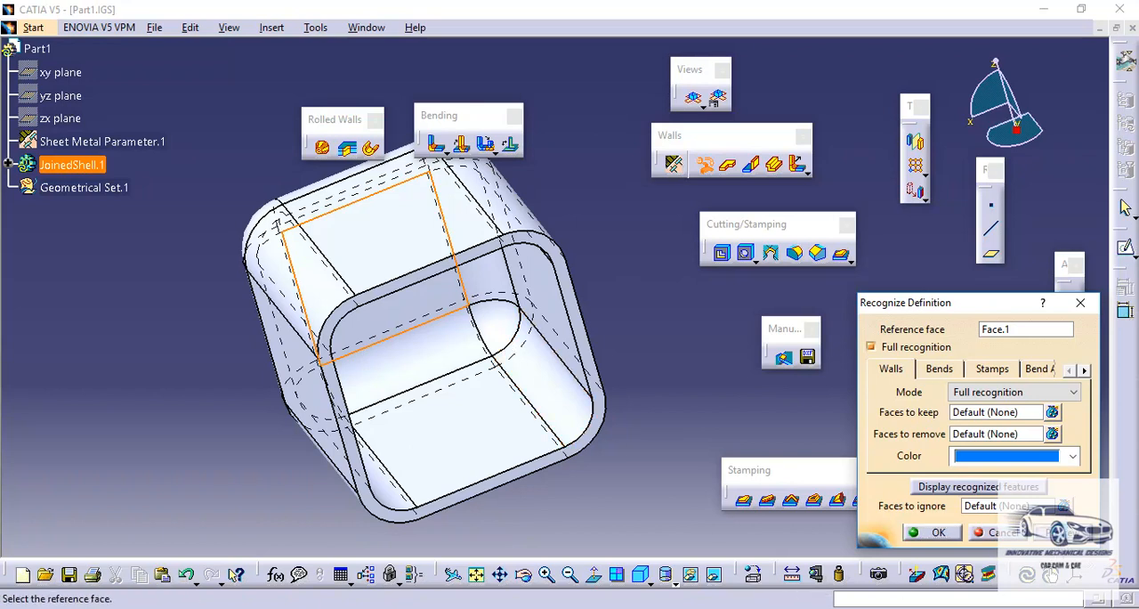
left_click(945, 534)
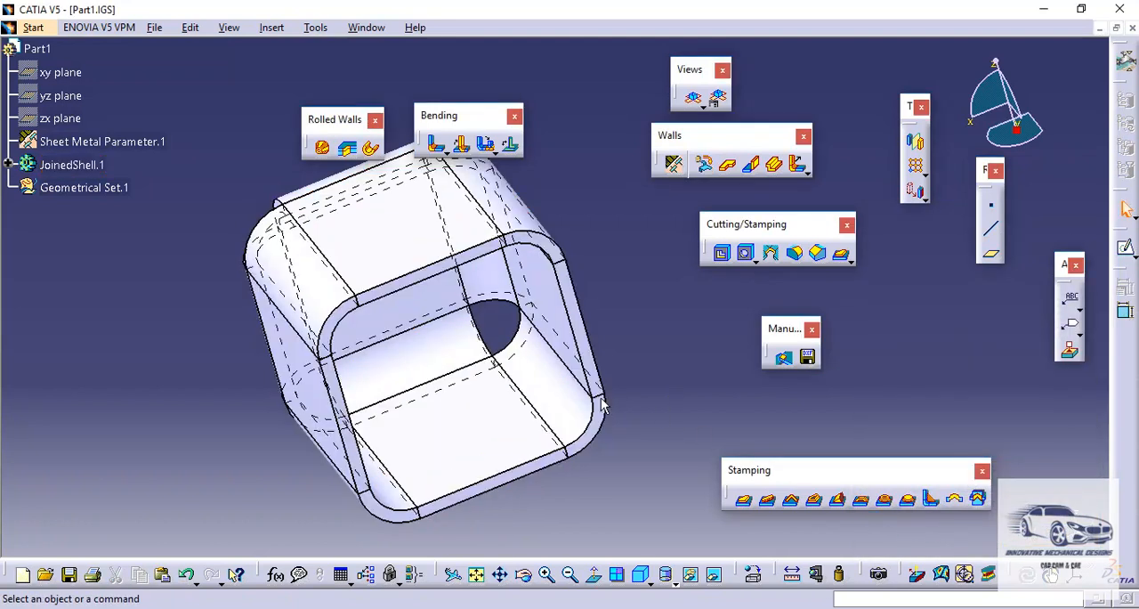
middle_click_drag(339, 316, 725, 305)
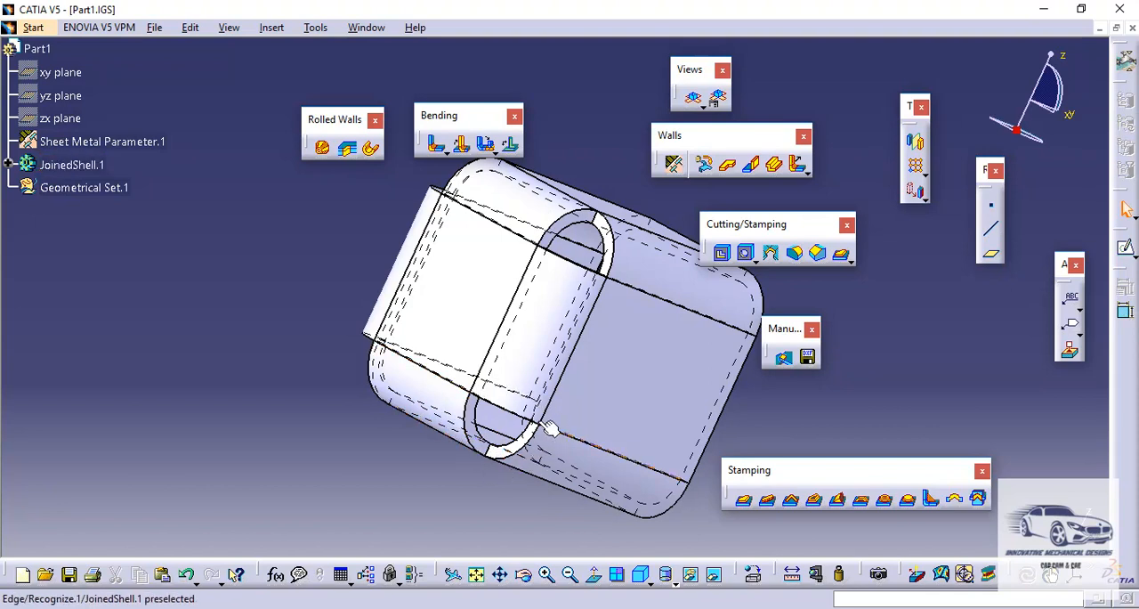
mouse_move(465, 303)
middle_mouse_down()
mouse_move(534, 344)
mouse_move(627, 309)
mouse_move(453, 312)
middle_mouse_up()
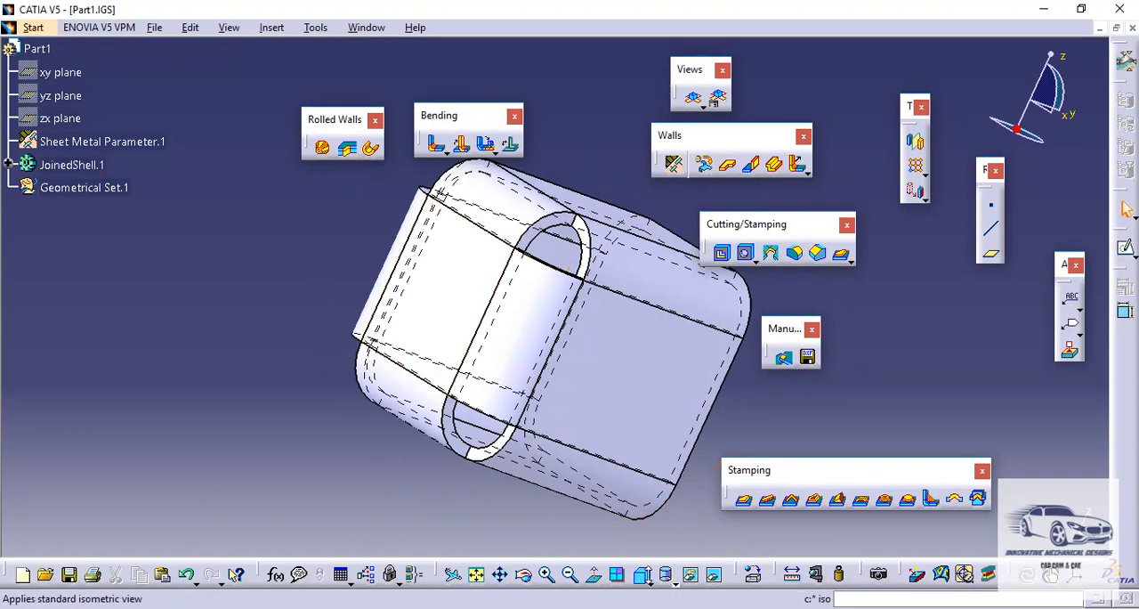
left_click(641, 576)
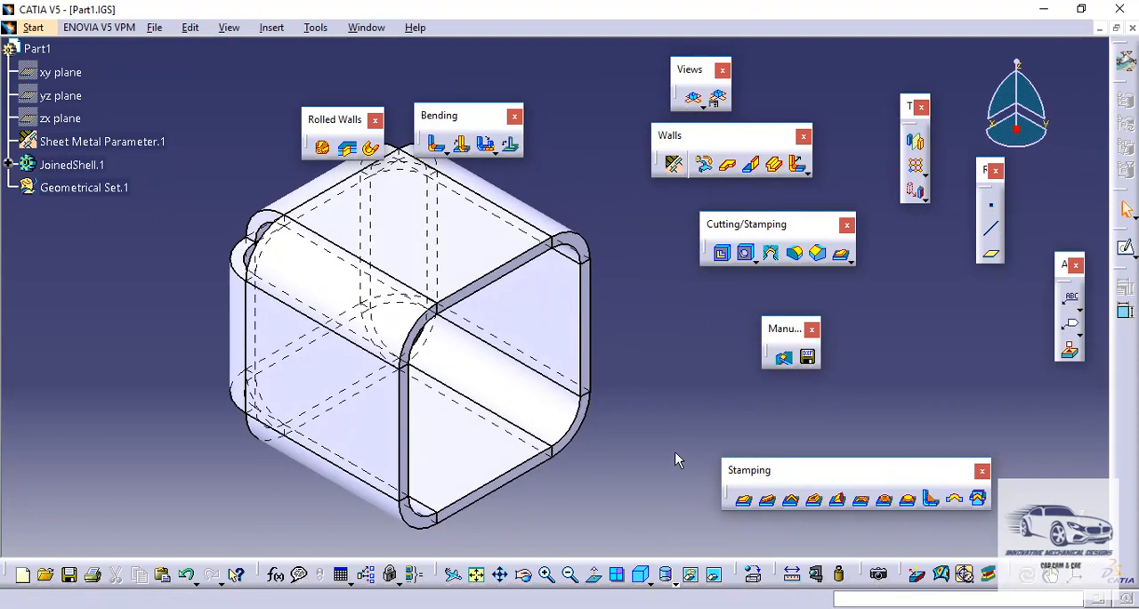
Unfold the recognized part to inspect its whole flat pattern, and fold it back to the 3D shape
left_click(694, 100)
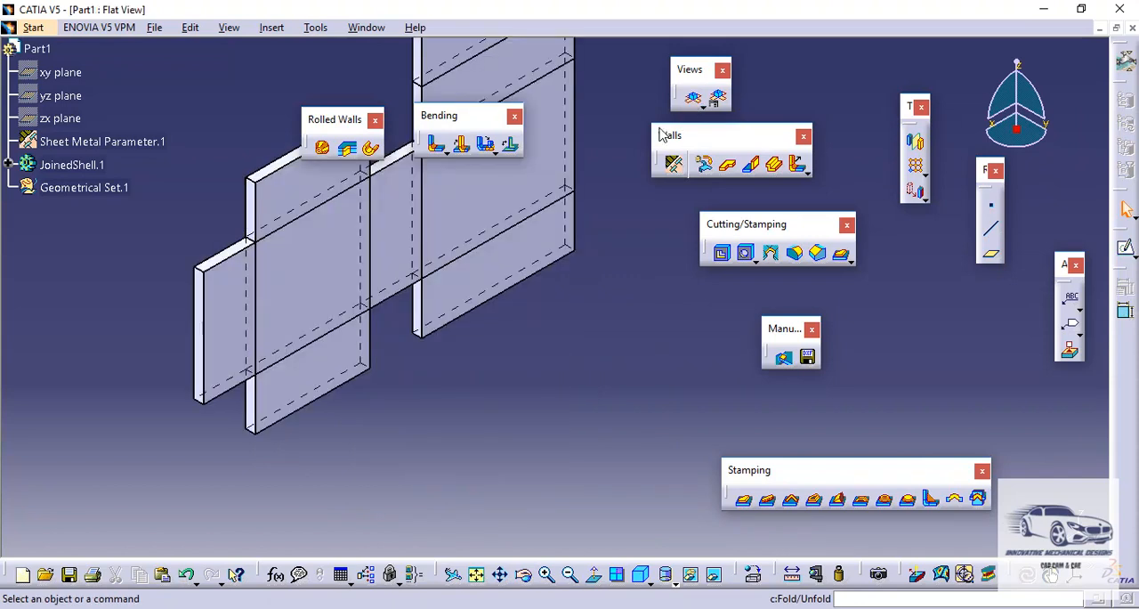
middle_click_drag(577, 235, 609, 480)
left_click(573, 435)
middle_click_drag(613, 257, 634, 411)
left_click(613, 381)
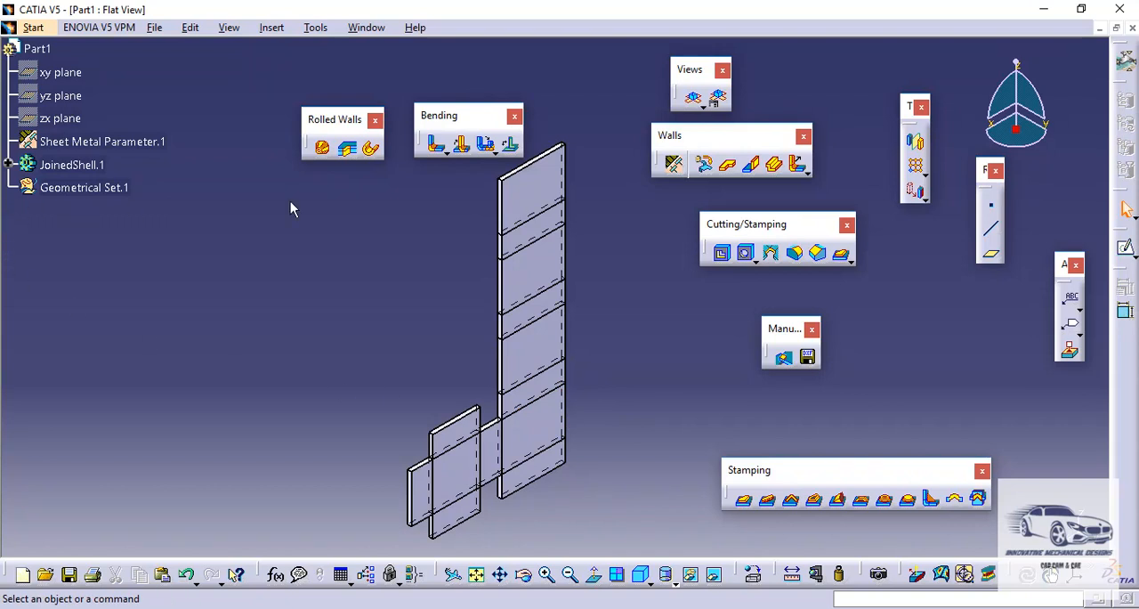
left_click(695, 101)
middle_click_drag(548, 412, 604, 167)
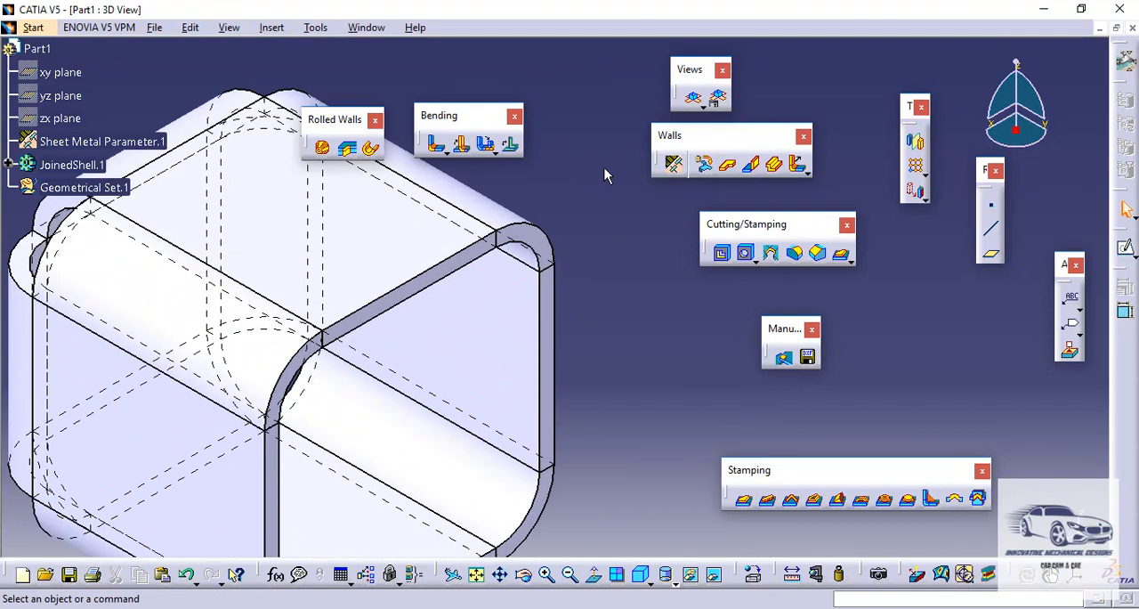
Measure the wall thickness between the two parallel edges of the upper rim, keeping the measurement
left_click(793, 576)
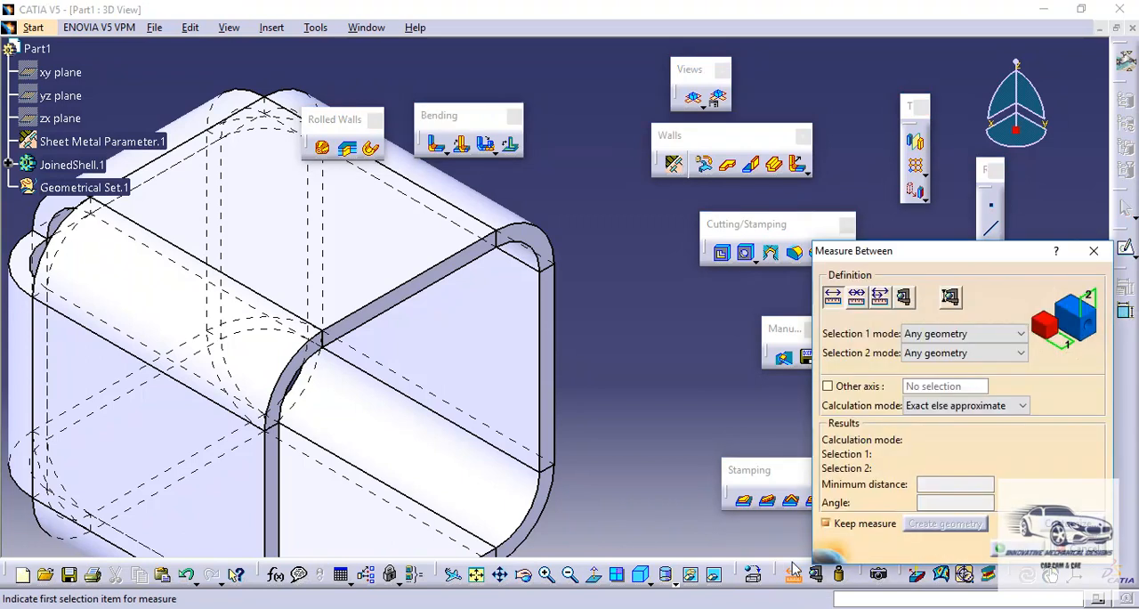
left_click(431, 271)
left_click(431, 282)
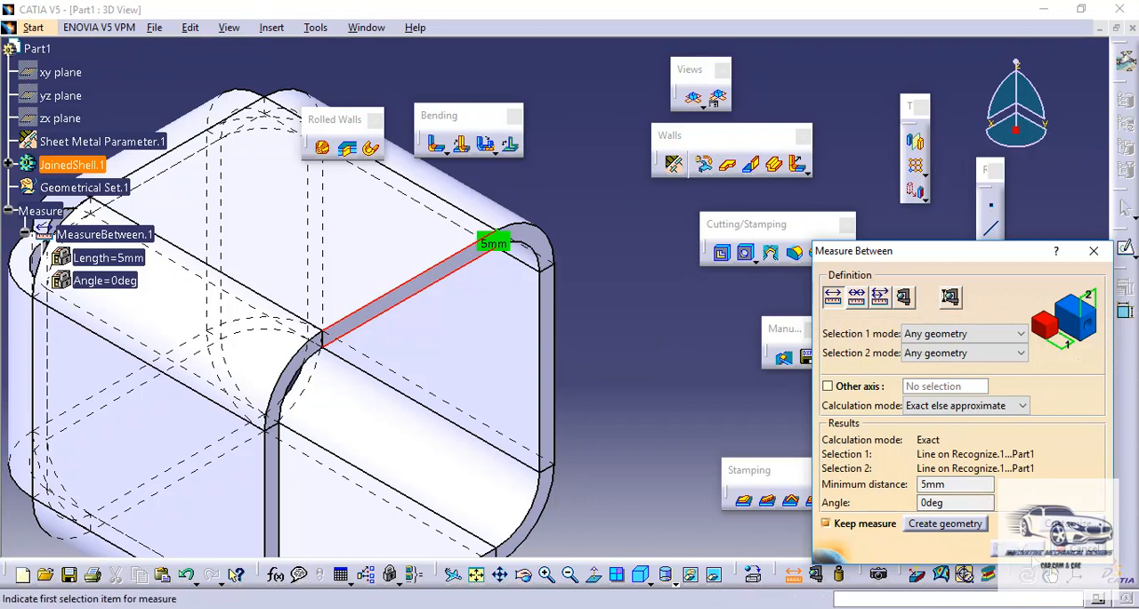
left_click(1001, 546)
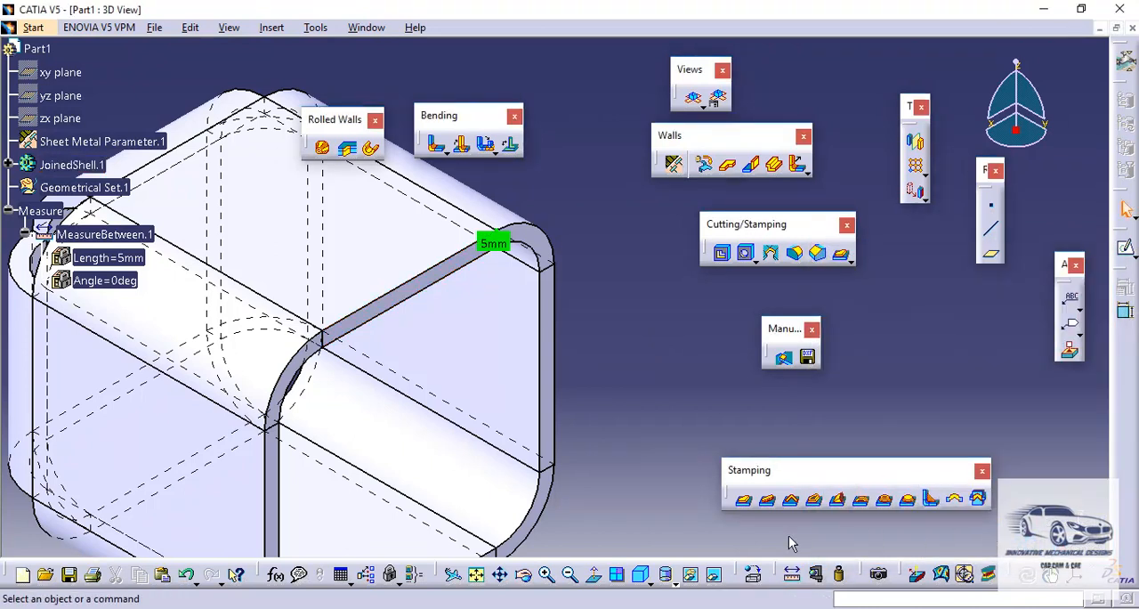
Measure the outer arc of the rim's rounded corner bend as a single item, keeping the measurement
left_click(818, 575)
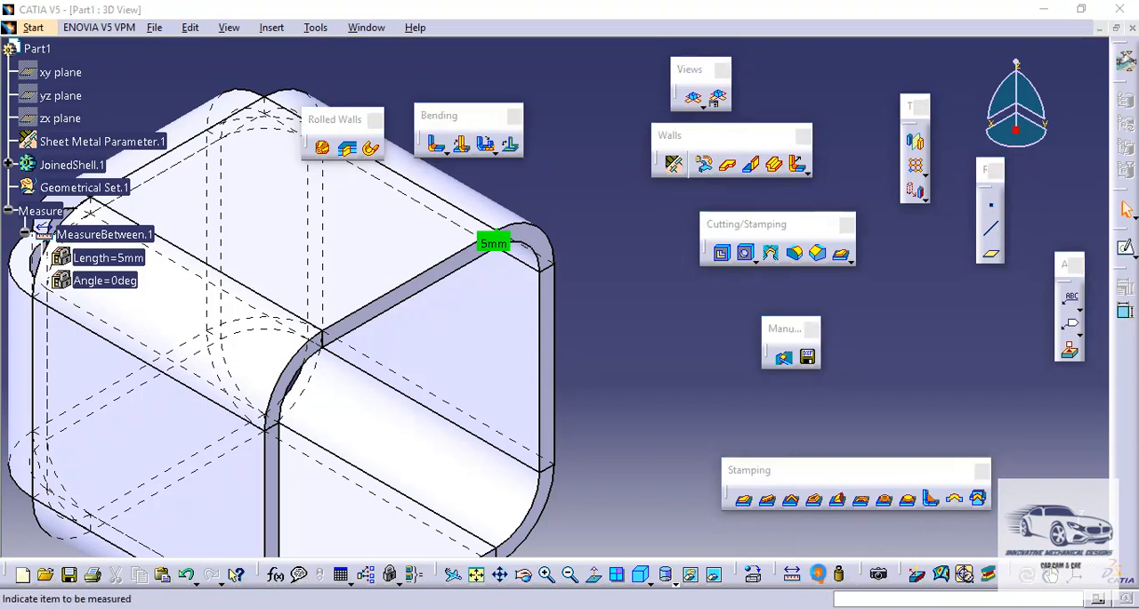
left_click(275, 397)
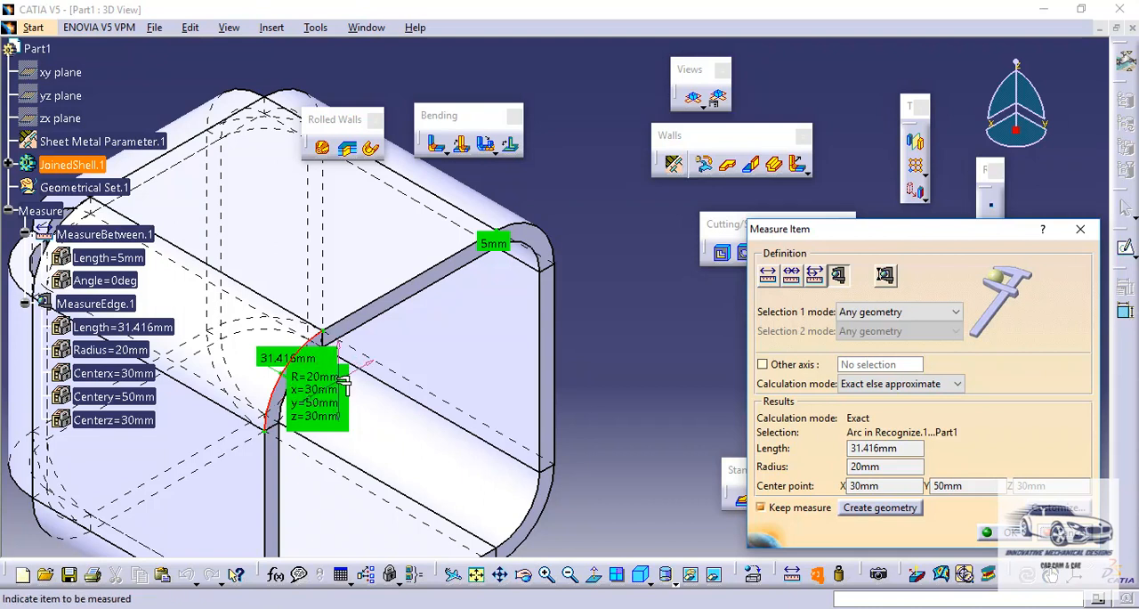
left_click(1011, 532)
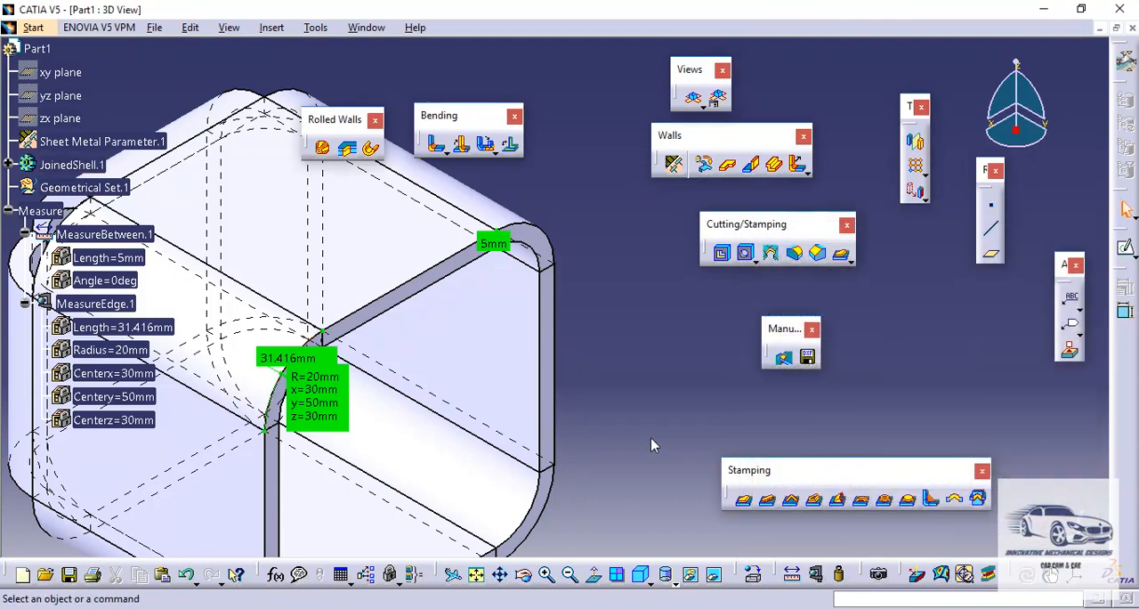
middle_click_drag(578, 422, 674, 434)
left_click(657, 389)
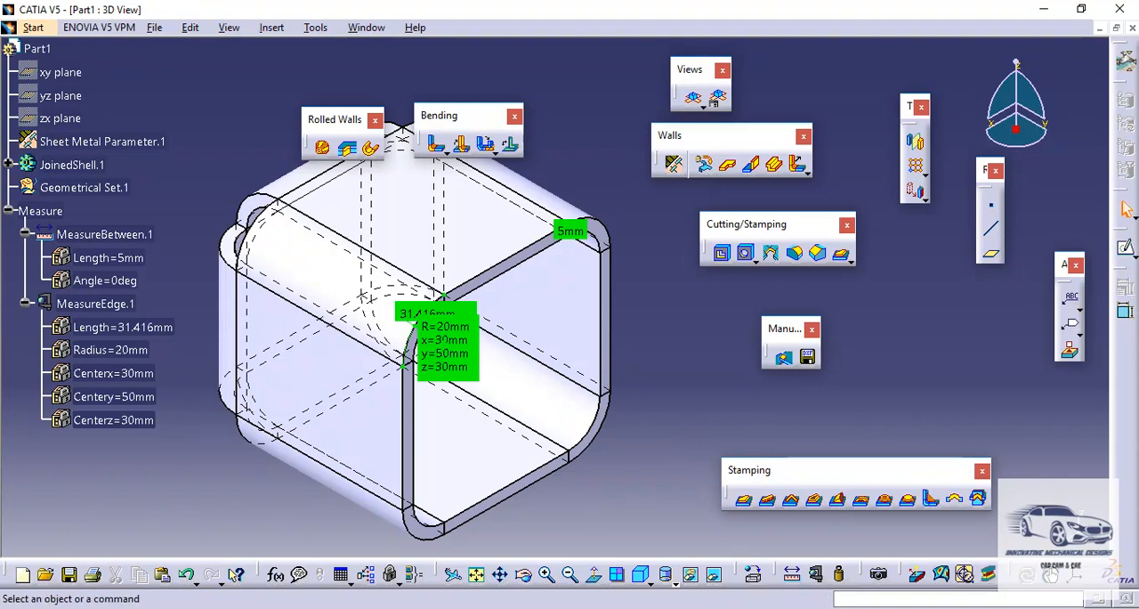
left_click(984, 608)
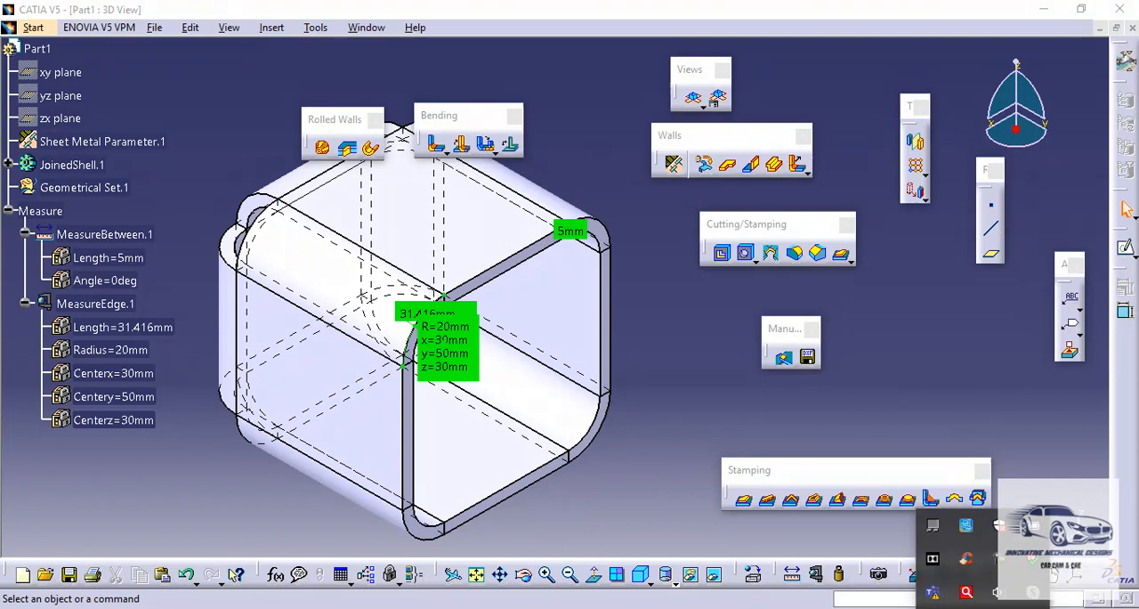
right_click(1000, 561)
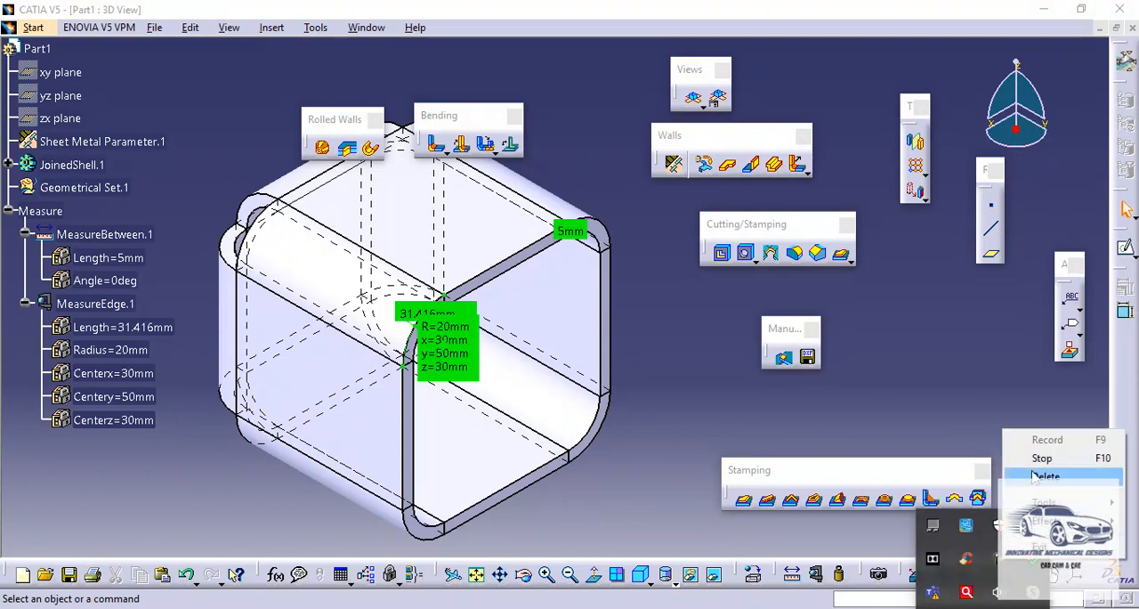